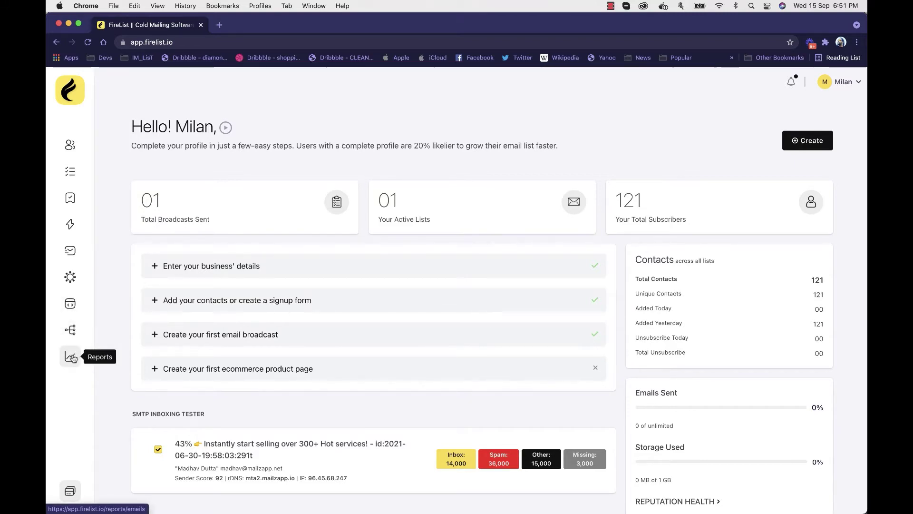
pyautogui.click(856, 83)
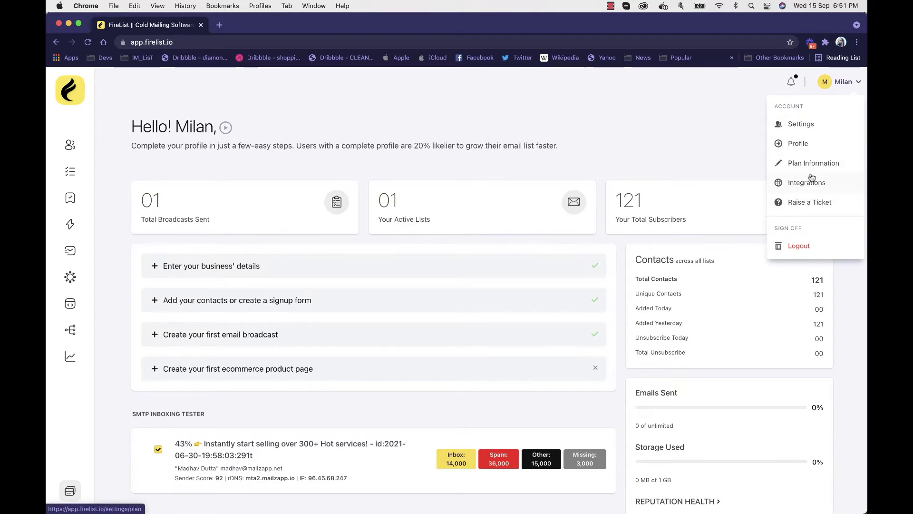
pyautogui.click(841, 85)
pyautogui.click(790, 82)
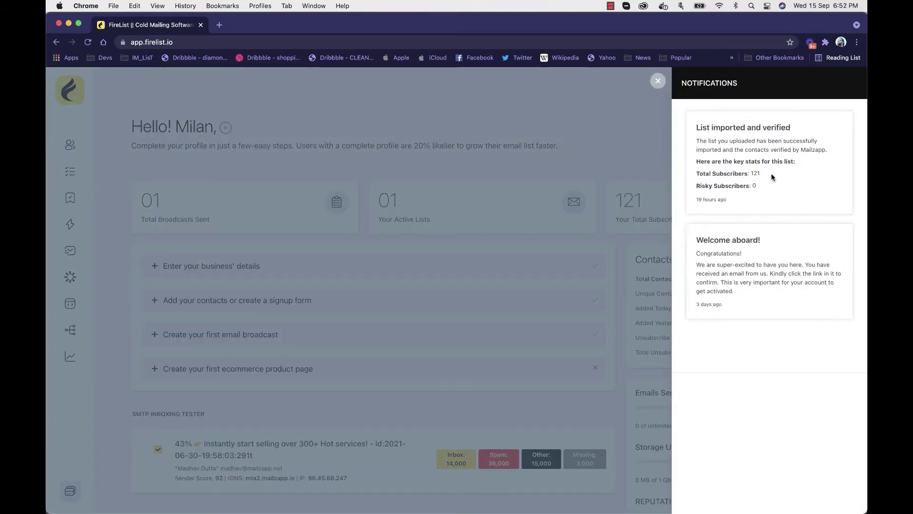
pyautogui.click(658, 81)
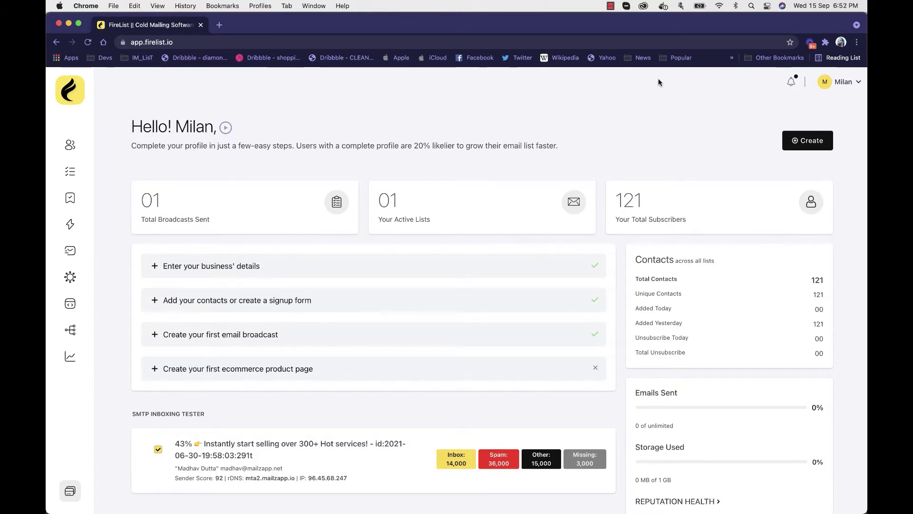
pyautogui.click(791, 82)
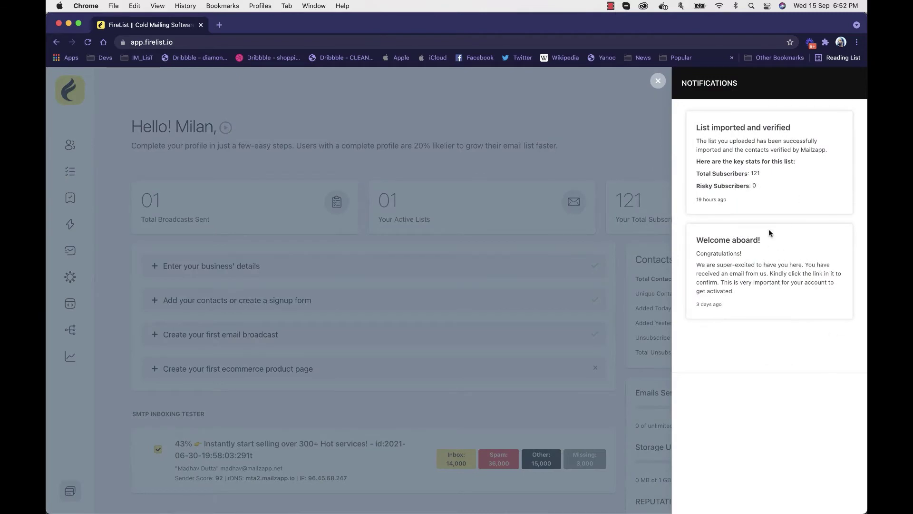
pyautogui.click(658, 81)
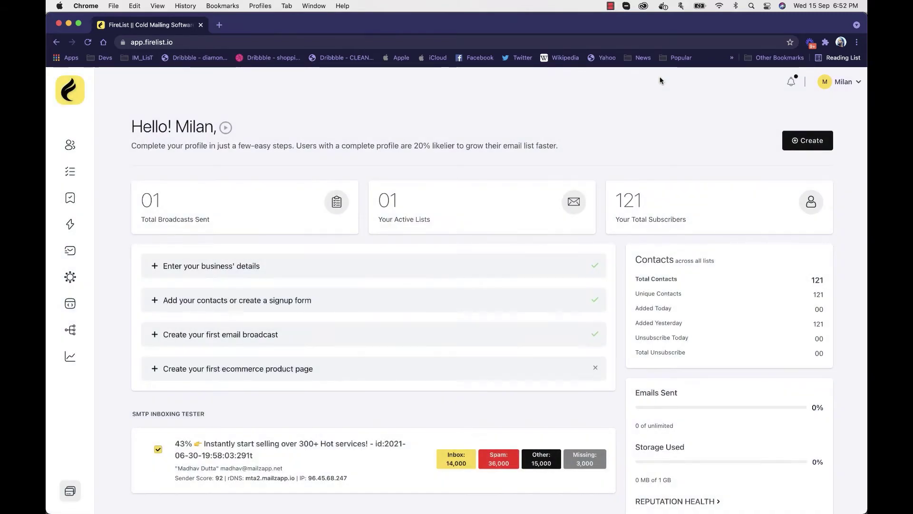
pyautogui.scroll(-3, 546, 307)
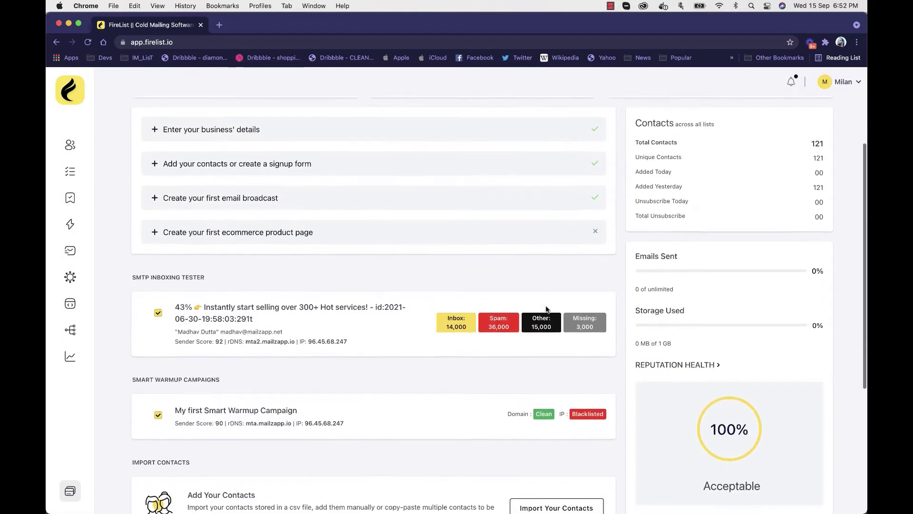
pyautogui.scroll(3, 546, 308)
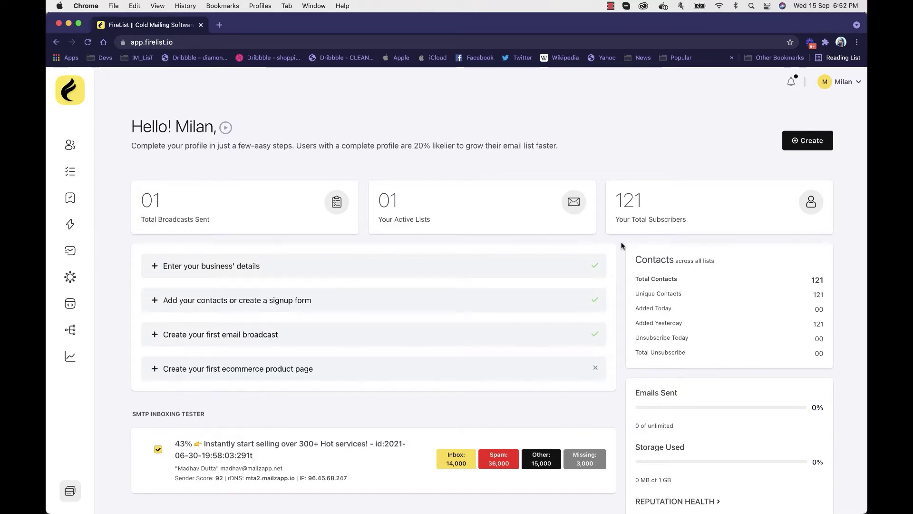
pyautogui.scroll(-3, 621, 245)
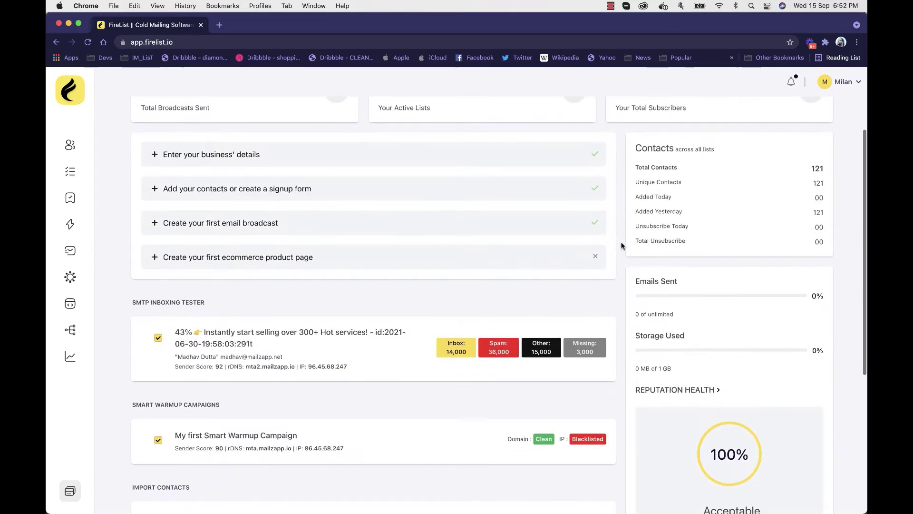
pyautogui.scroll(-5, 621, 245)
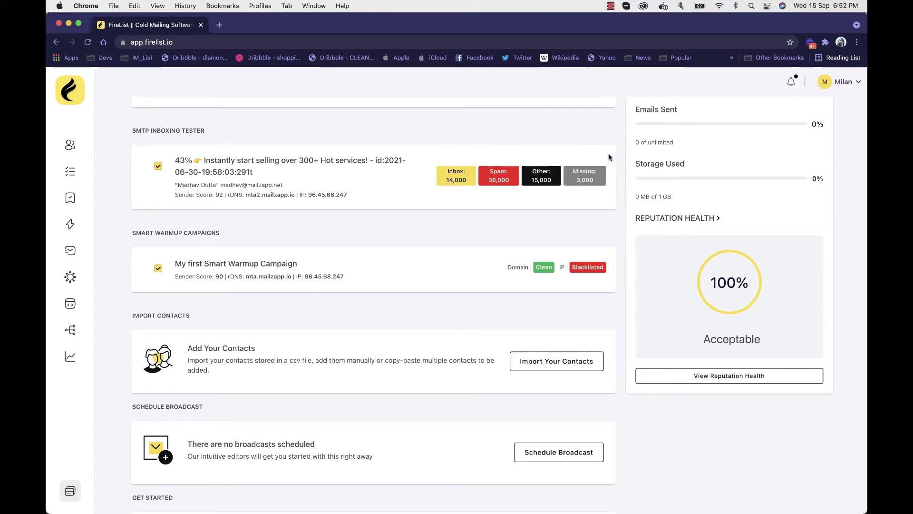
pyautogui.scroll(-3, 355, 160)
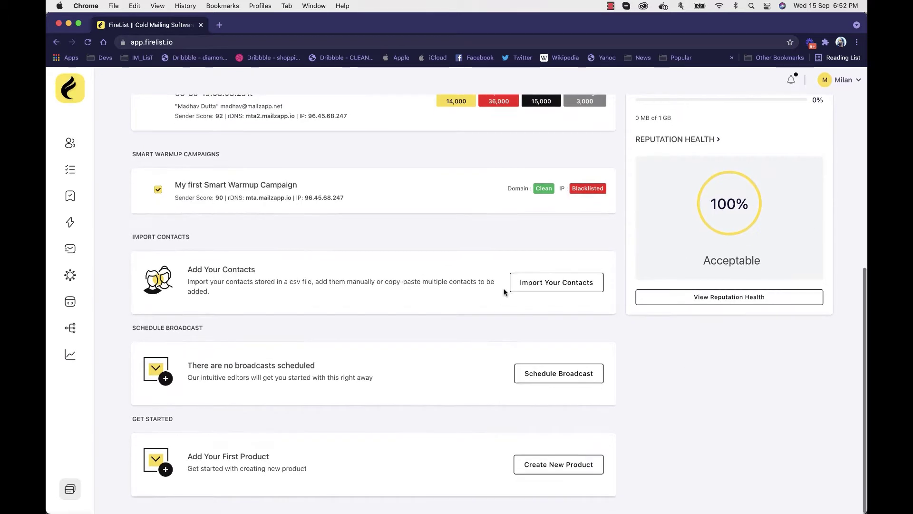
pyautogui.scroll(10, 505, 290)
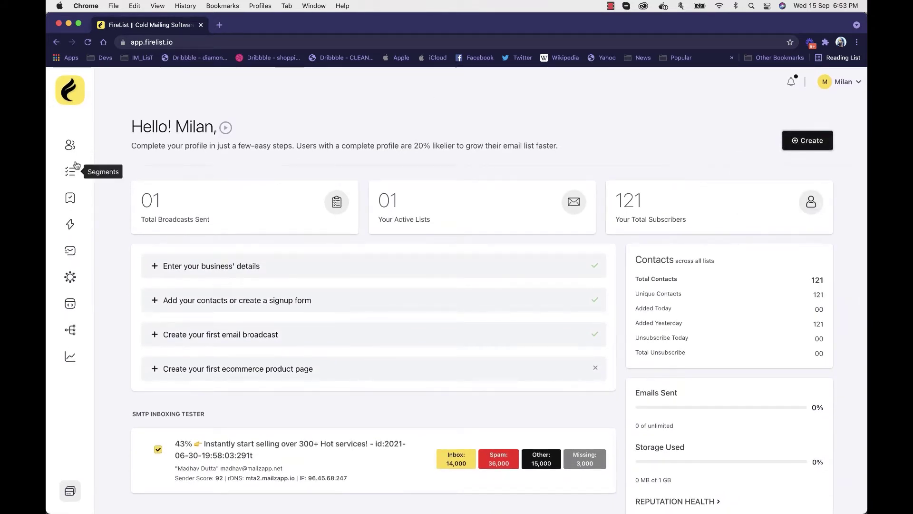
# - Open the account Settings page from the Milan account menu
pyautogui.moveTo(855, 84)
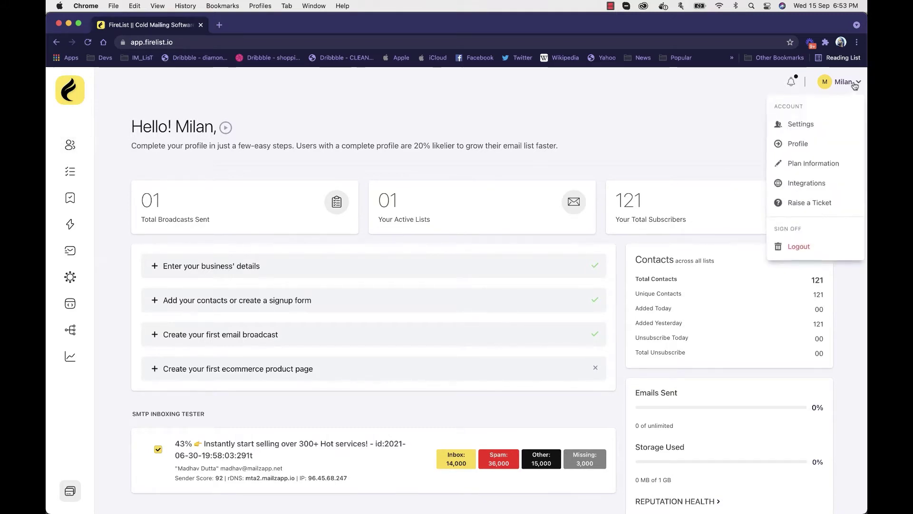
pyautogui.click(785, 123)
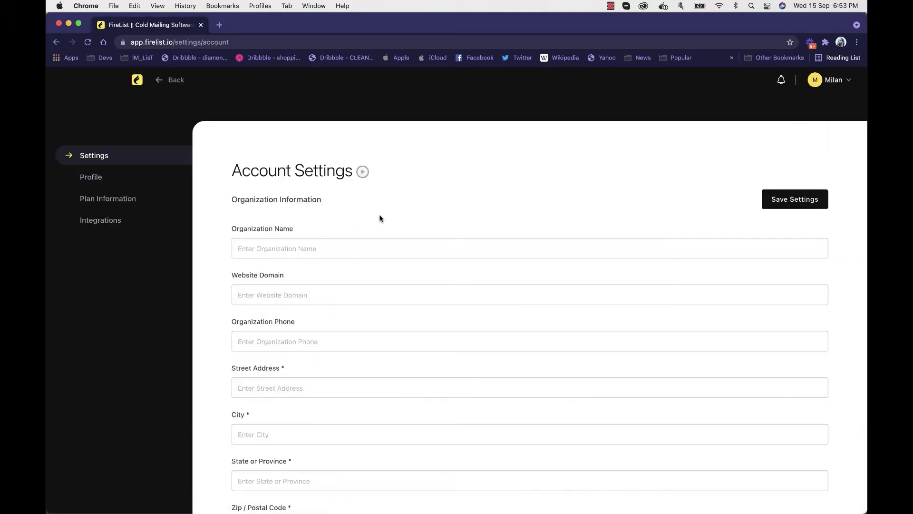
pyautogui.scroll(-10, 370, 245)
pyautogui.scroll(10, 369, 249)
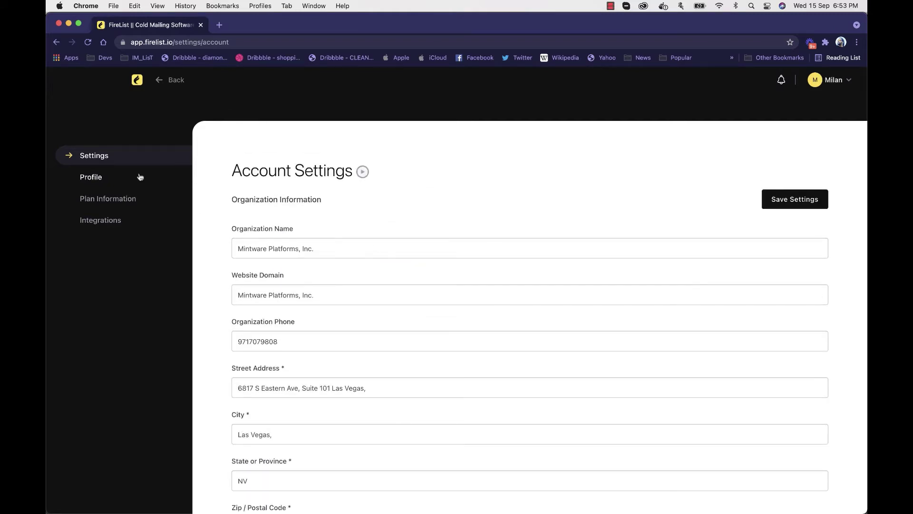
# - Review Profile and Plan Information, then start adding an email service under Integrations
pyautogui.click(117, 176)
pyautogui.click(119, 198)
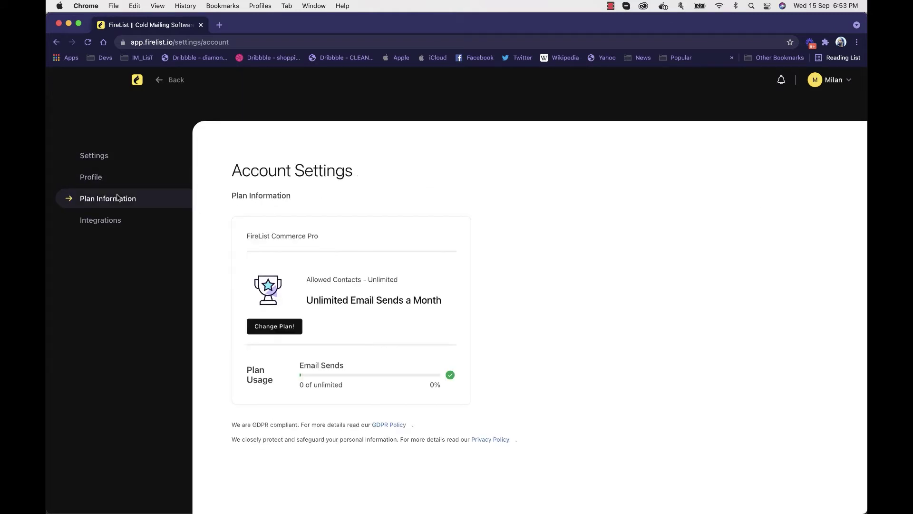
pyautogui.click(118, 221)
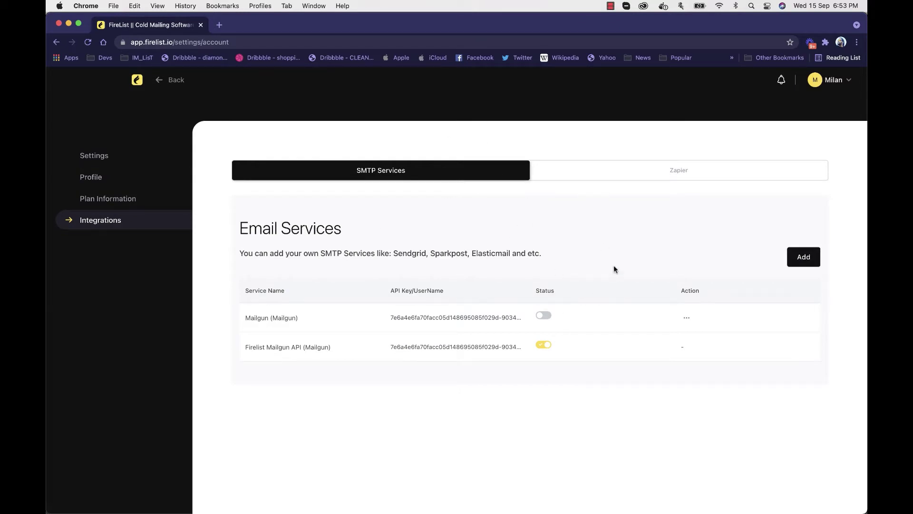
pyautogui.click(804, 257)
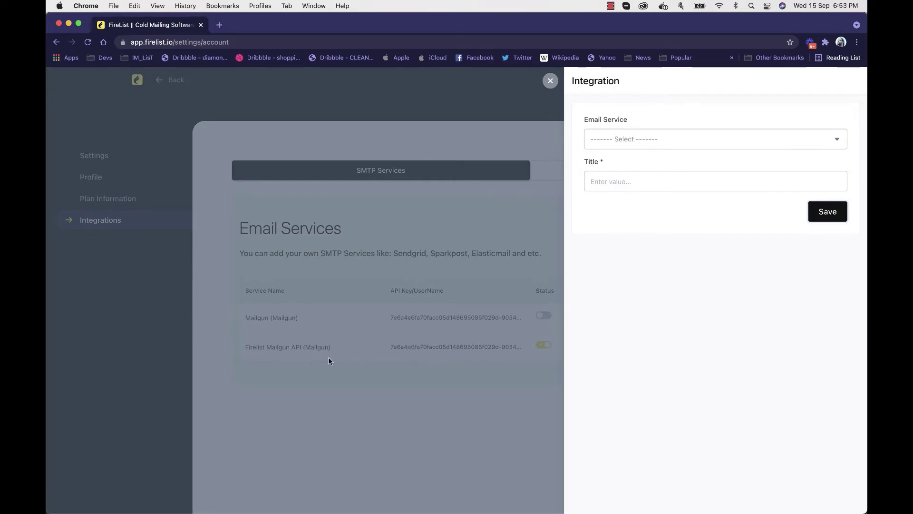
# - Try Custom SMTP, then Mailgun as the email service, and close the form unsaved
pyautogui.click(656, 142)
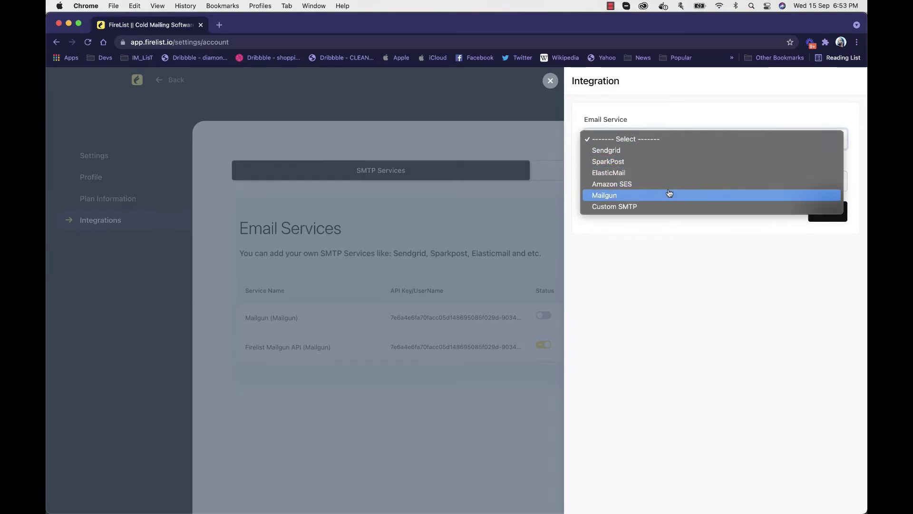
pyautogui.click(671, 205)
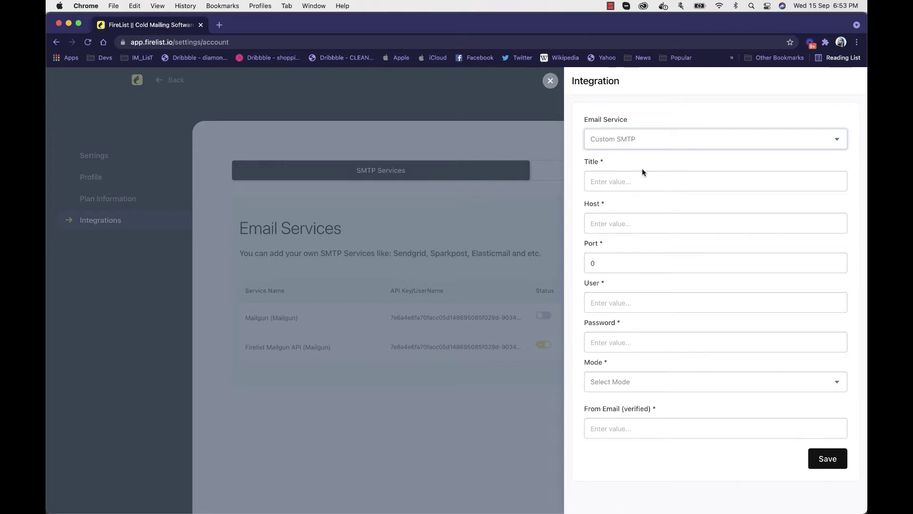
pyautogui.click(637, 139)
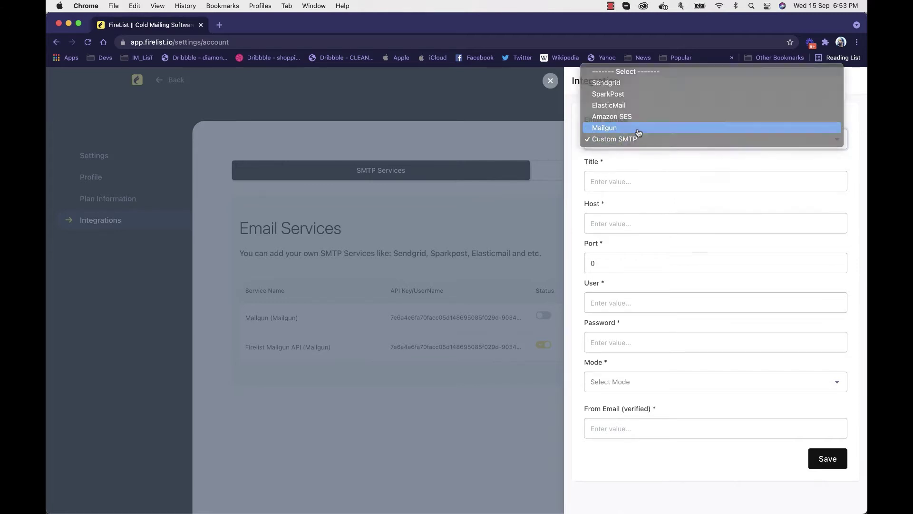
pyautogui.click(638, 130)
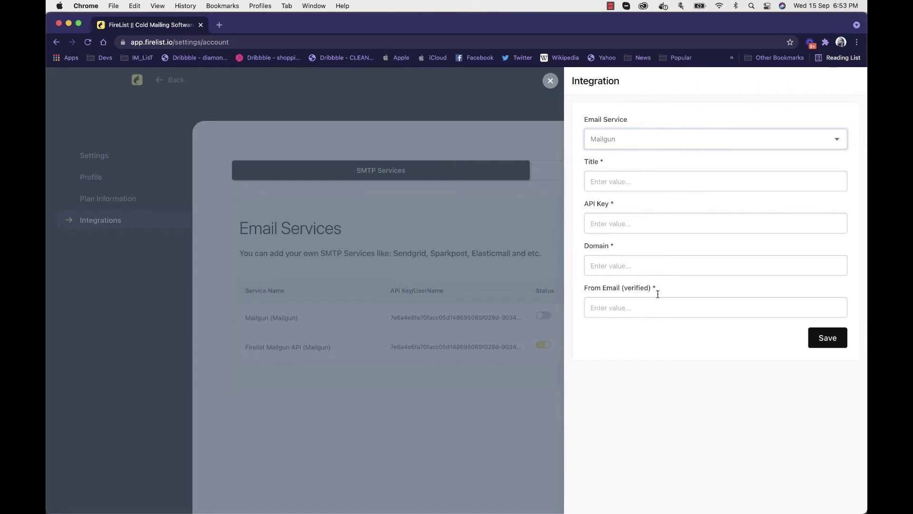
pyautogui.click(550, 81)
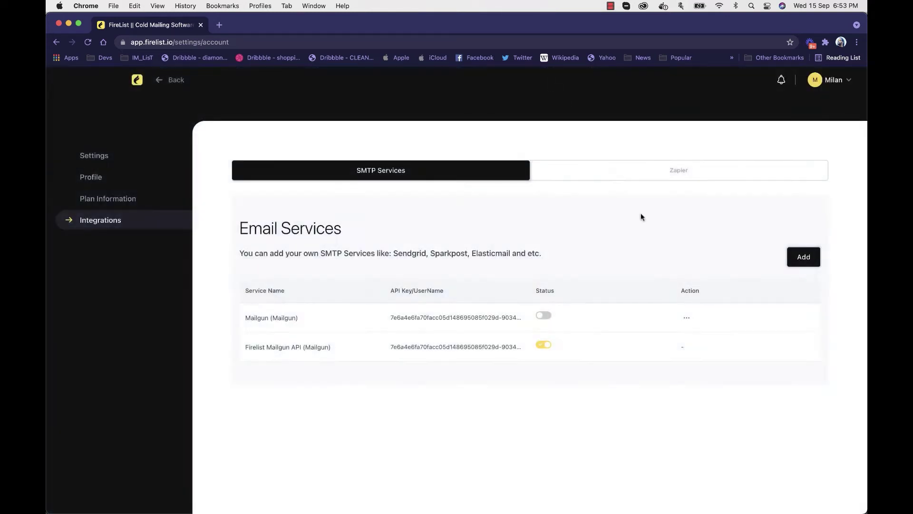
# - Make Mailgun (Mailgun) active, restore Firelist Mailgun API, and return to the dashboard
pyautogui.click(546, 317)
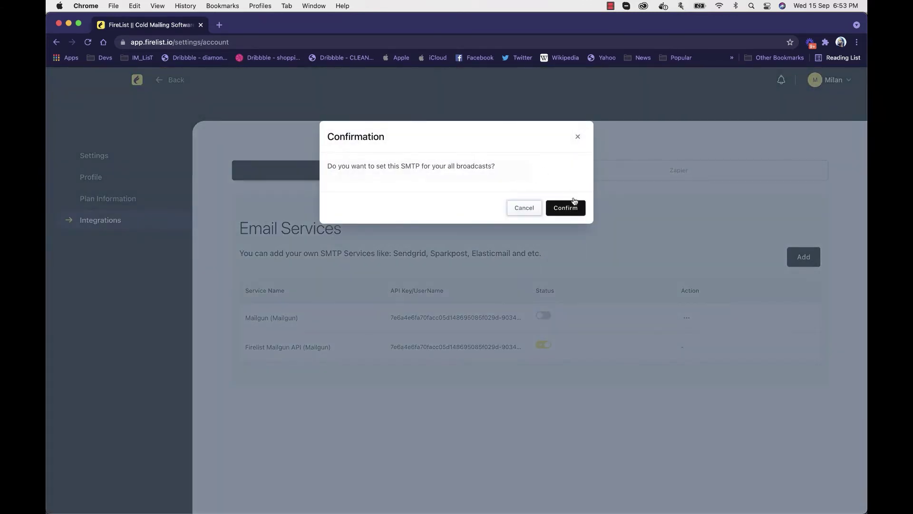
pyautogui.click(573, 206)
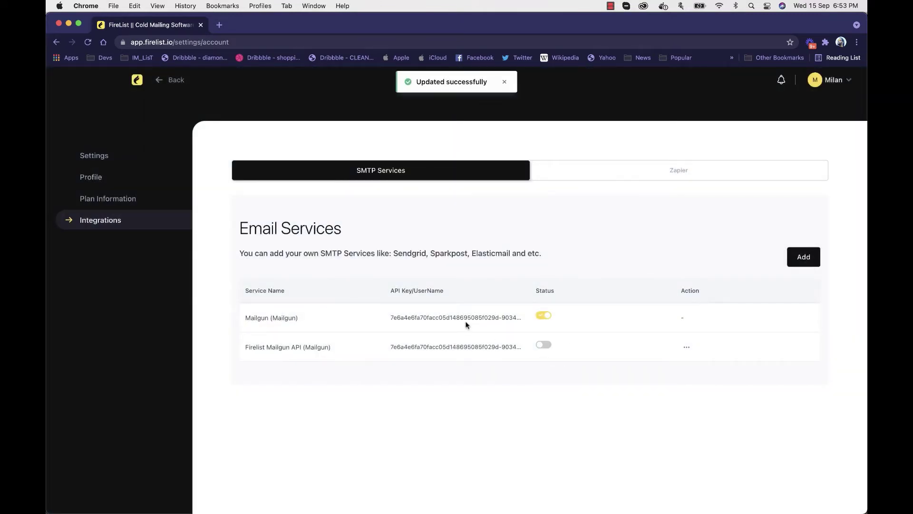
pyautogui.click(544, 344)
pyautogui.click(571, 206)
pyautogui.click(136, 81)
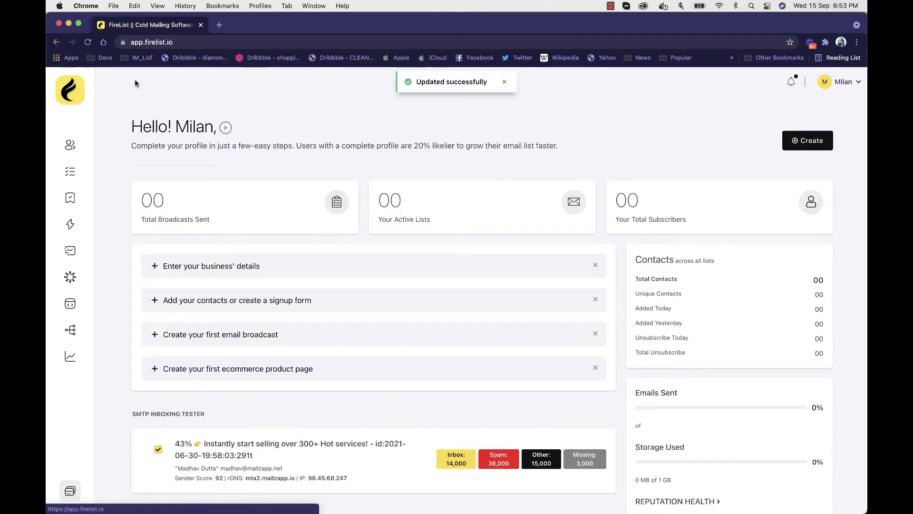
# - Revisit account settings, return to the dashboard, and open the subscriber Lists page
pyautogui.click(861, 79)
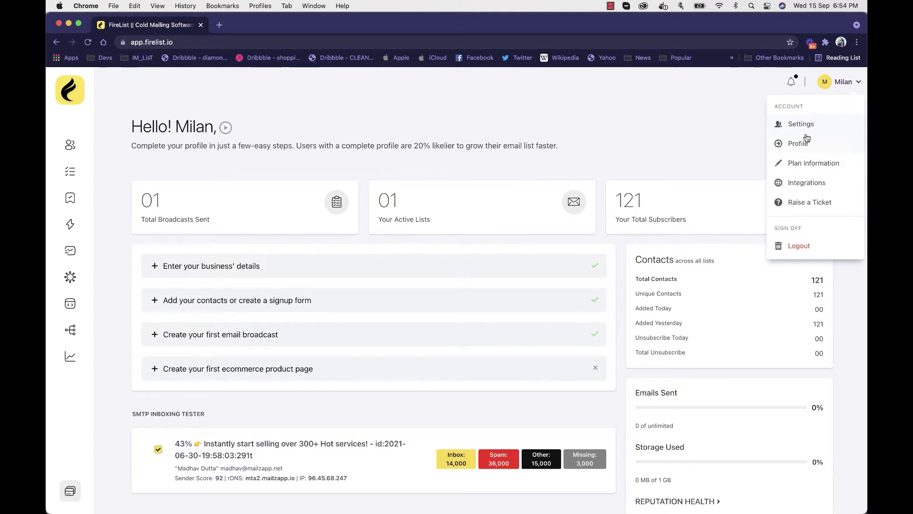
pyautogui.click(791, 124)
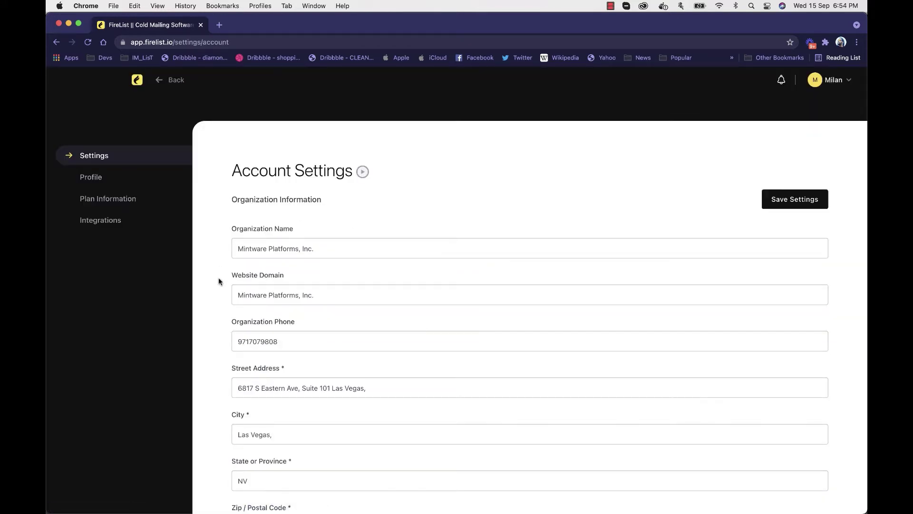
pyautogui.click(137, 82)
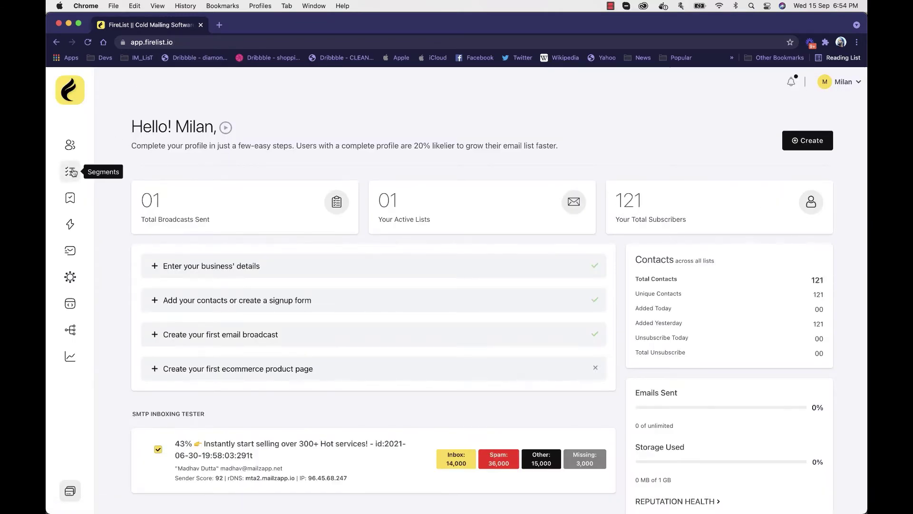
pyautogui.click(70, 172)
pyautogui.click(71, 150)
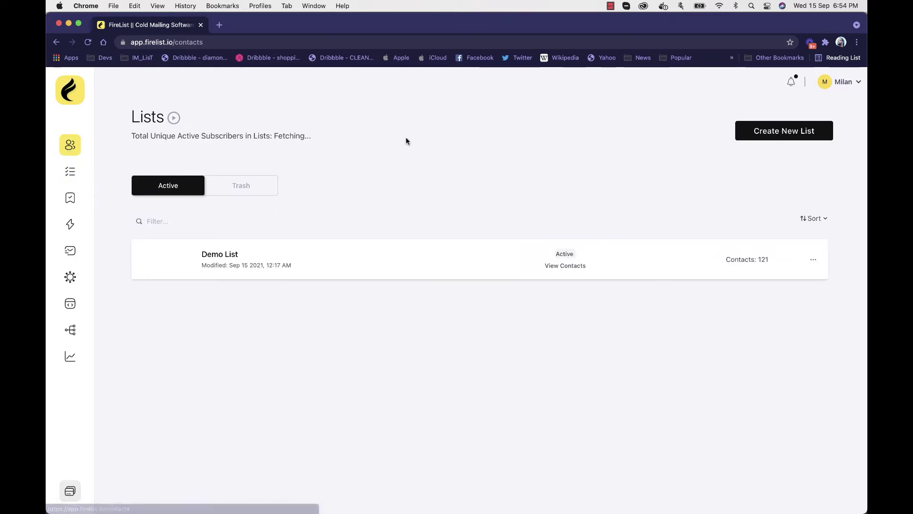
# - Start a new contact list, choosing Import From a File over manual entry
pyautogui.click(768, 140)
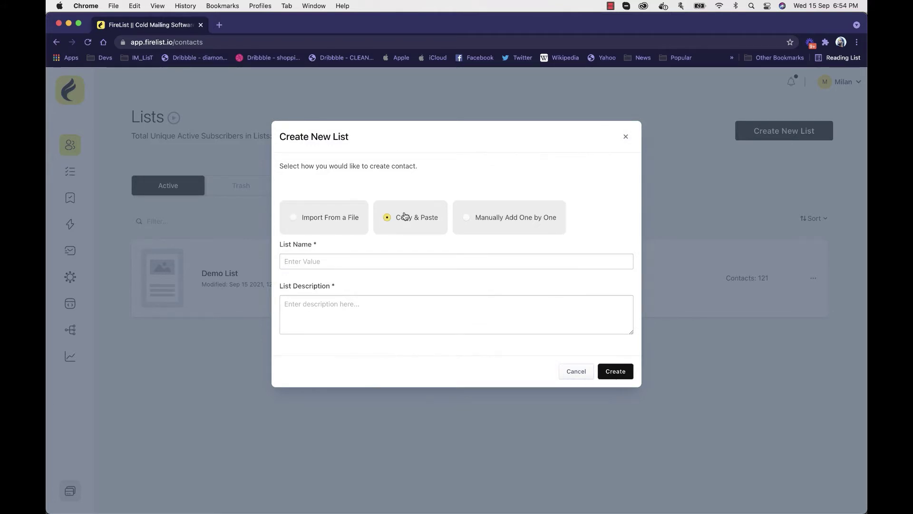
pyautogui.click(506, 218)
pyautogui.click(324, 225)
pyautogui.press('Escape')
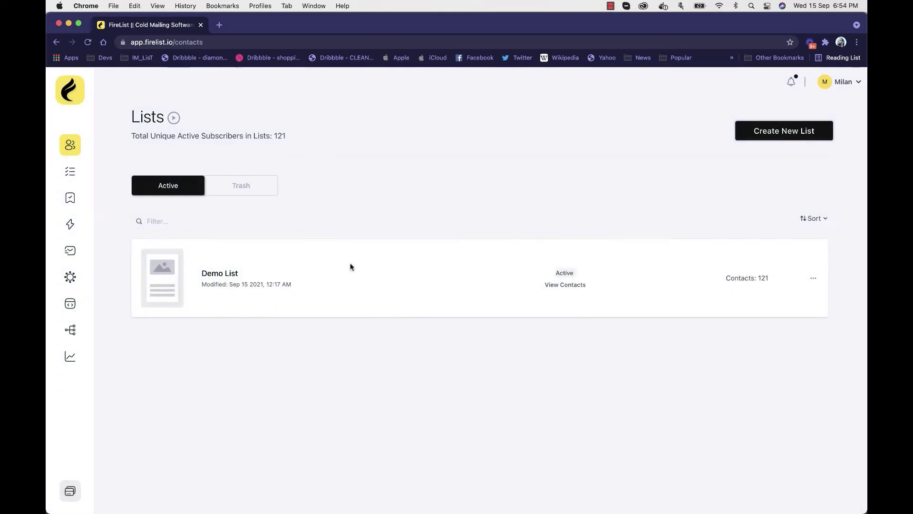
pyautogui.click(766, 131)
# - Name the list 'Name of List' and begin typing its description
pyautogui.click(343, 258)
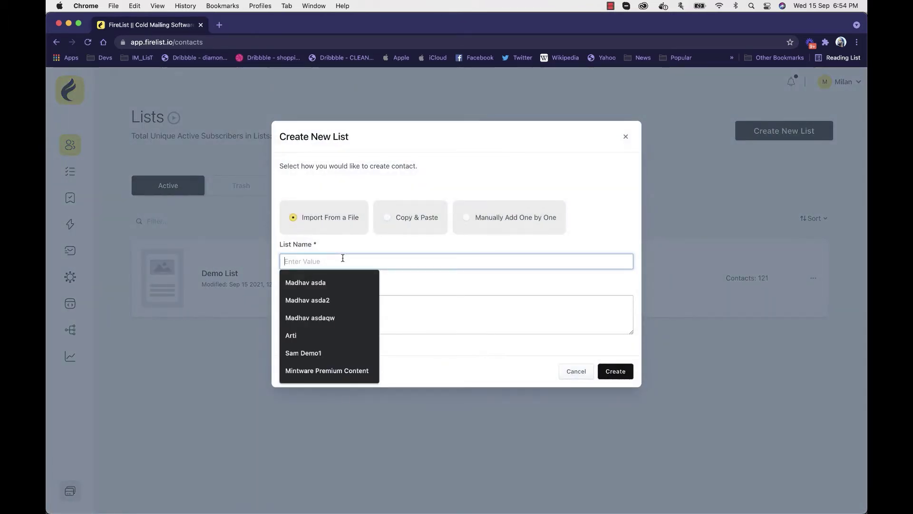
pyautogui.write('Nam')
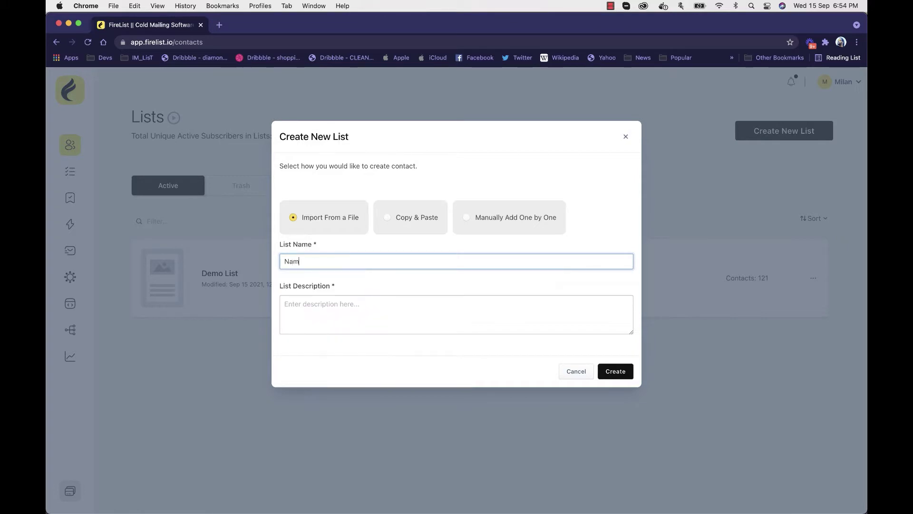
pyautogui.write('e of List')
pyautogui.click(361, 321)
pyautogui.write('Desc')
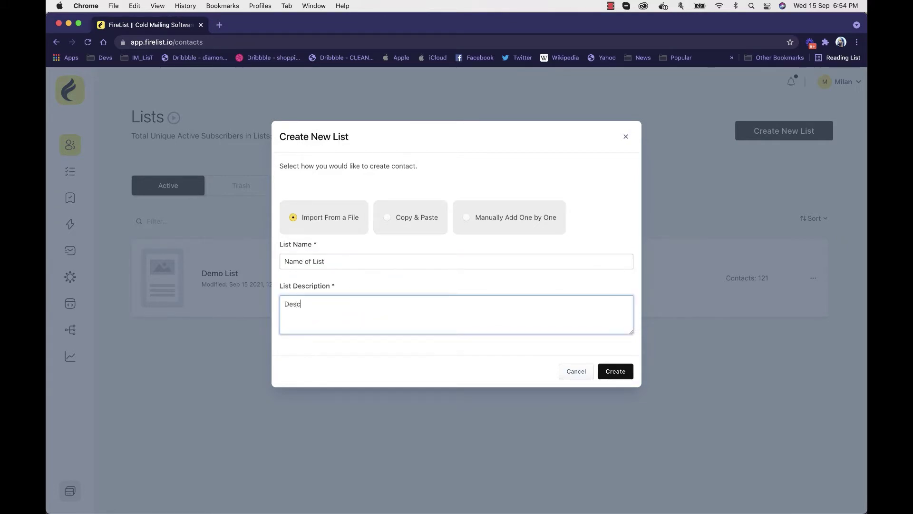
pyautogui.write('irp')
pyautogui.press('BackSpace')
pyautogui.press('BackSpace')
pyautogui.write('ript')
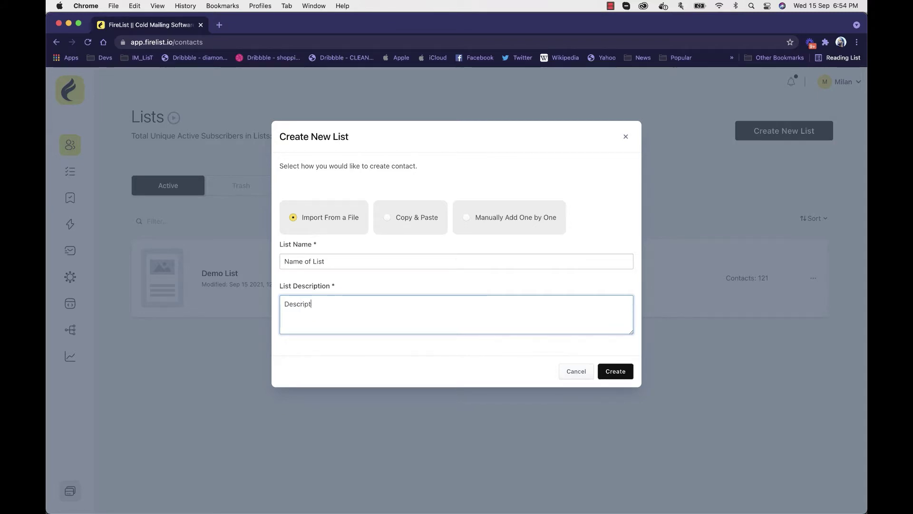